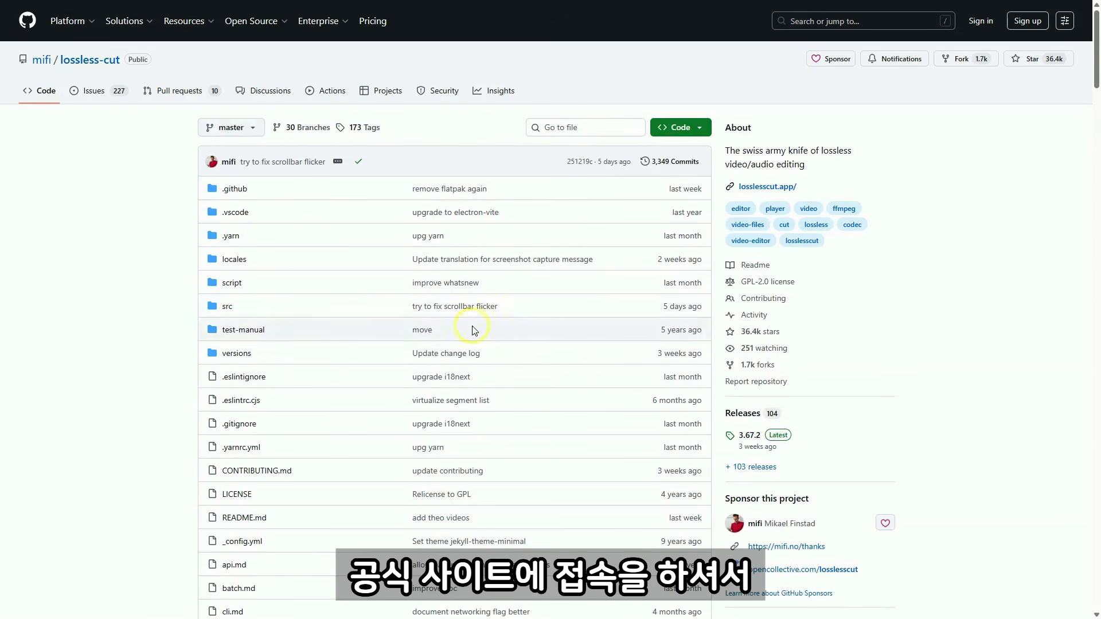
Open the lossless-cut releases and look through the version history and the assets of release 3.67.2
click(745, 417)
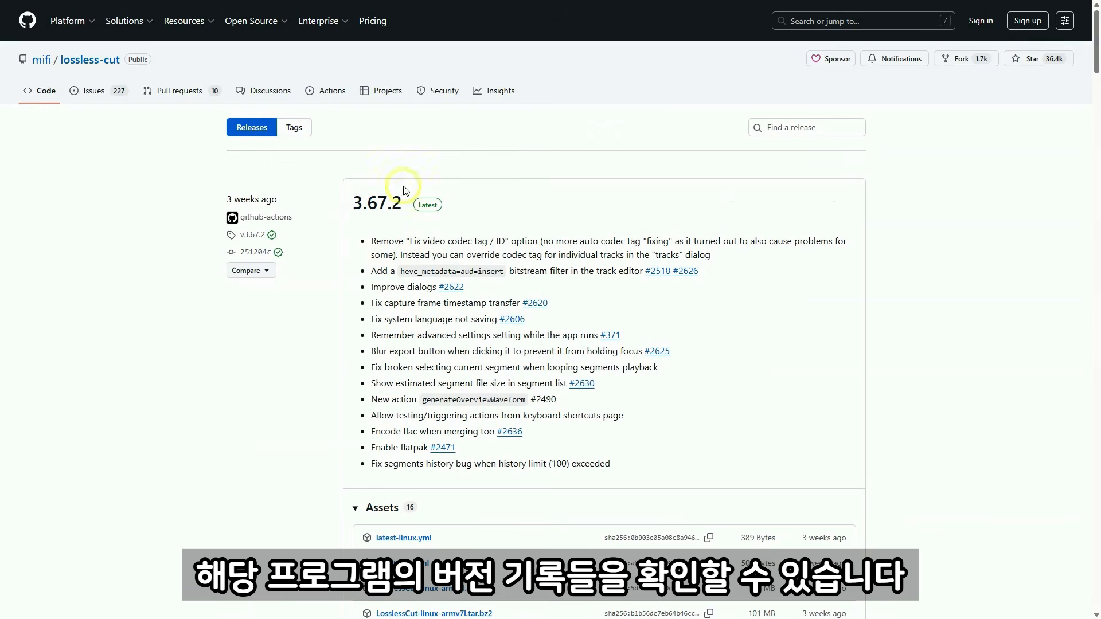
scroll(373, 224, down, 20)
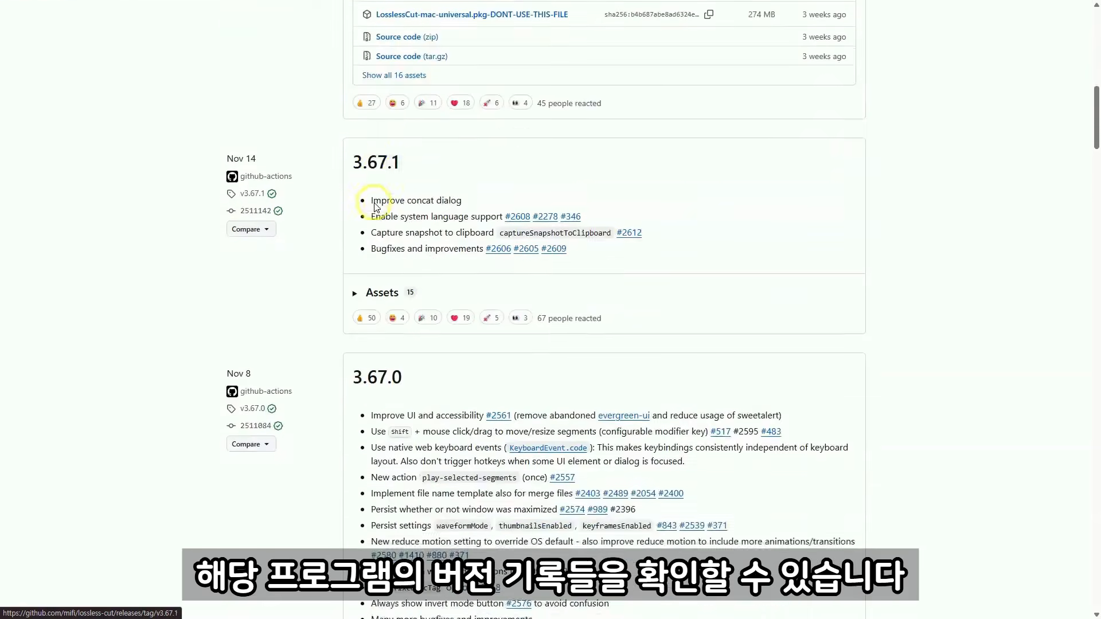
scroll(379, 229, down, 5)
scroll(443, 281, up, 20)
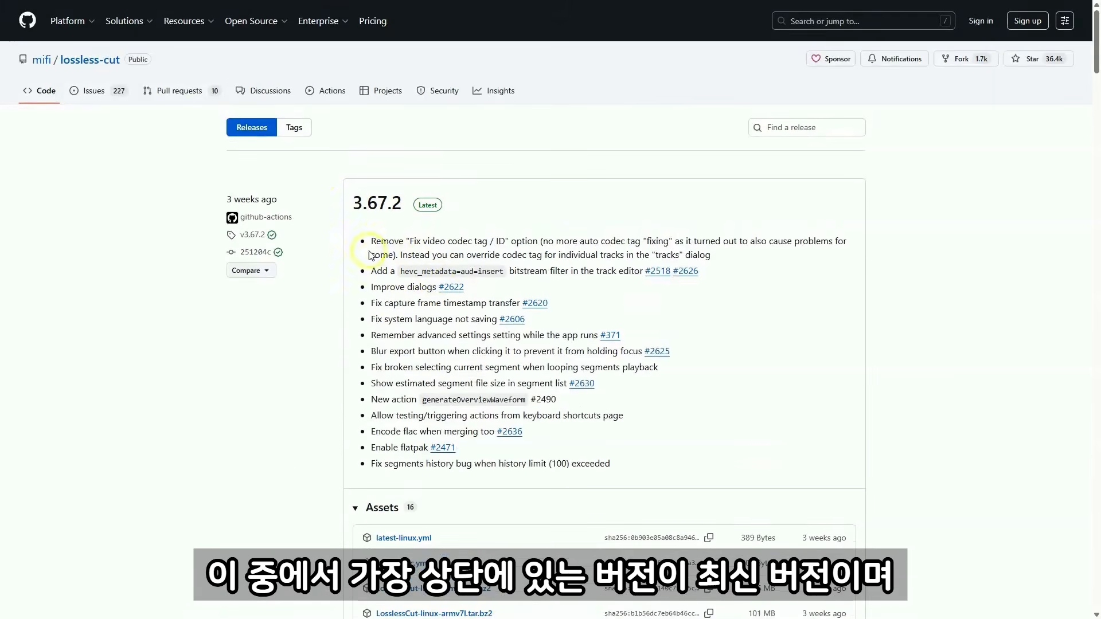
scroll(403, 276, down, 3)
scroll(402, 276, down, 4)
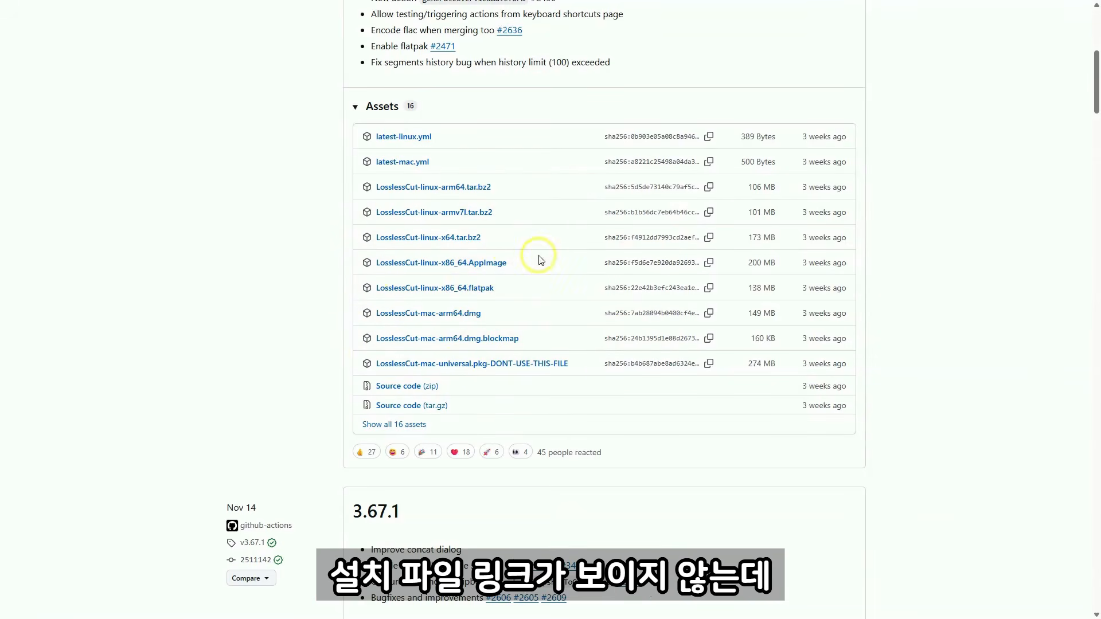
scroll(525, 290, up, 7)
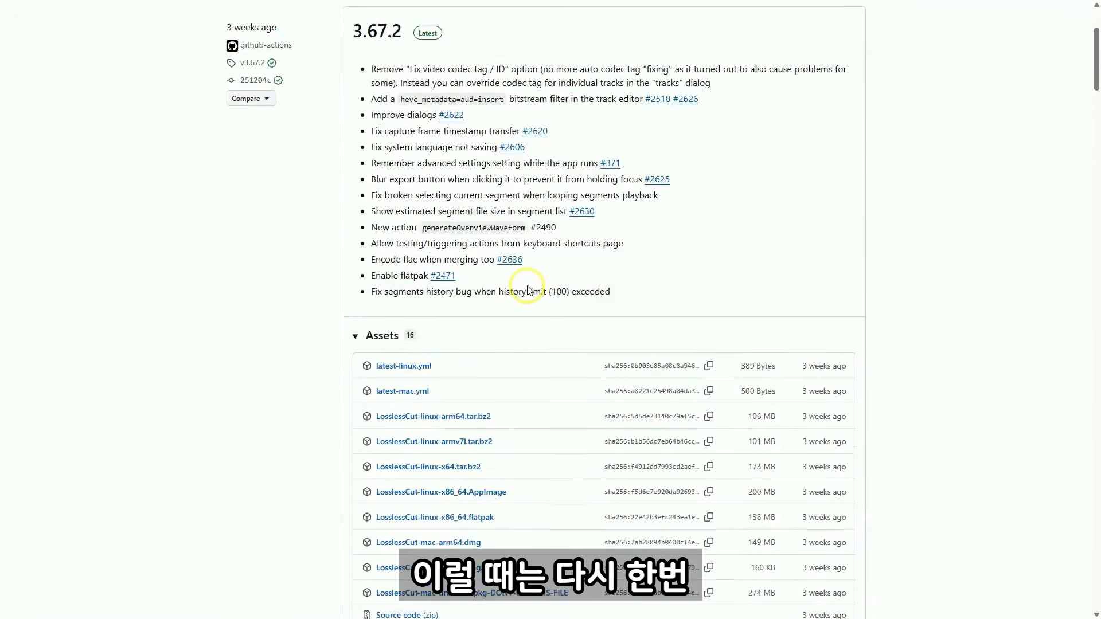
Open the page of release 3.67.2 and download the Windows archive LosslessCut-win-x64.7z
click(388, 213)
scroll(383, 247, down, 6)
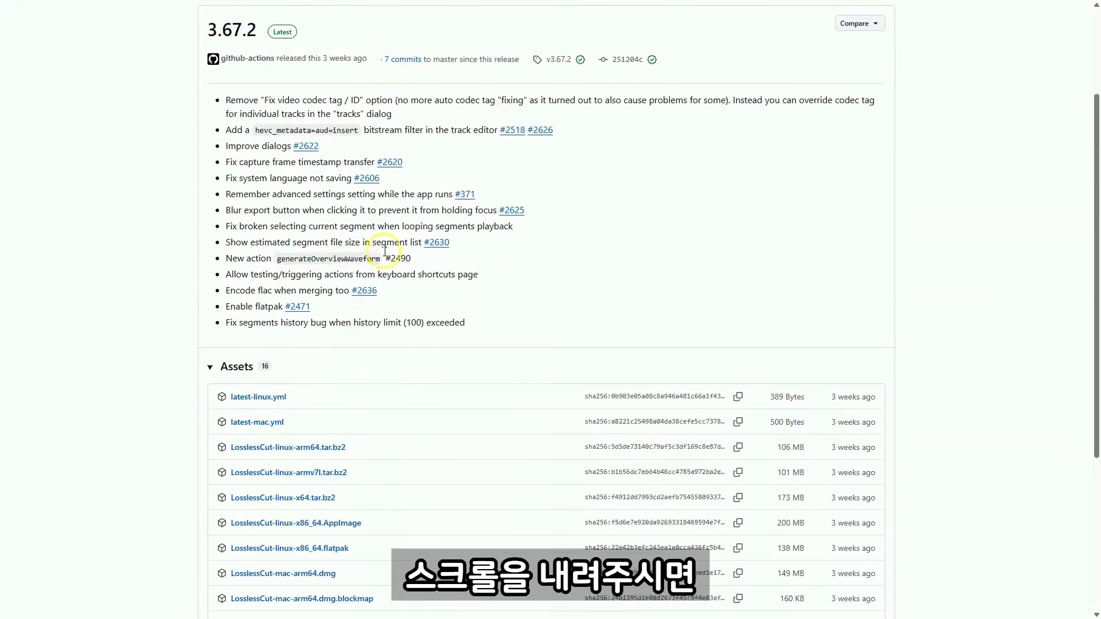
scroll(385, 251, down, 1)
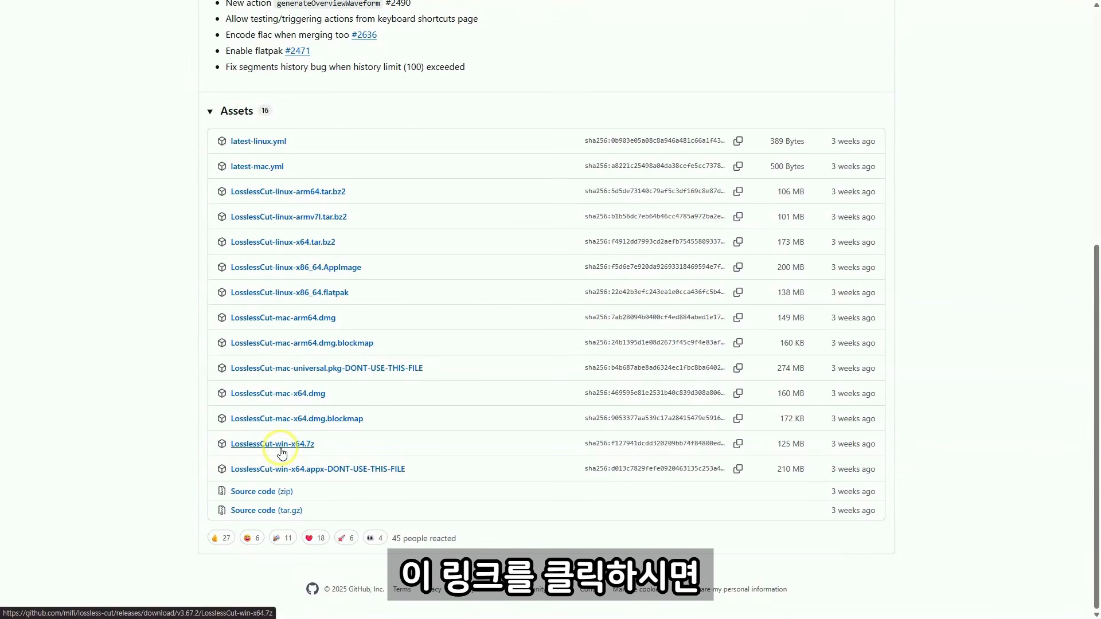
click(282, 452)
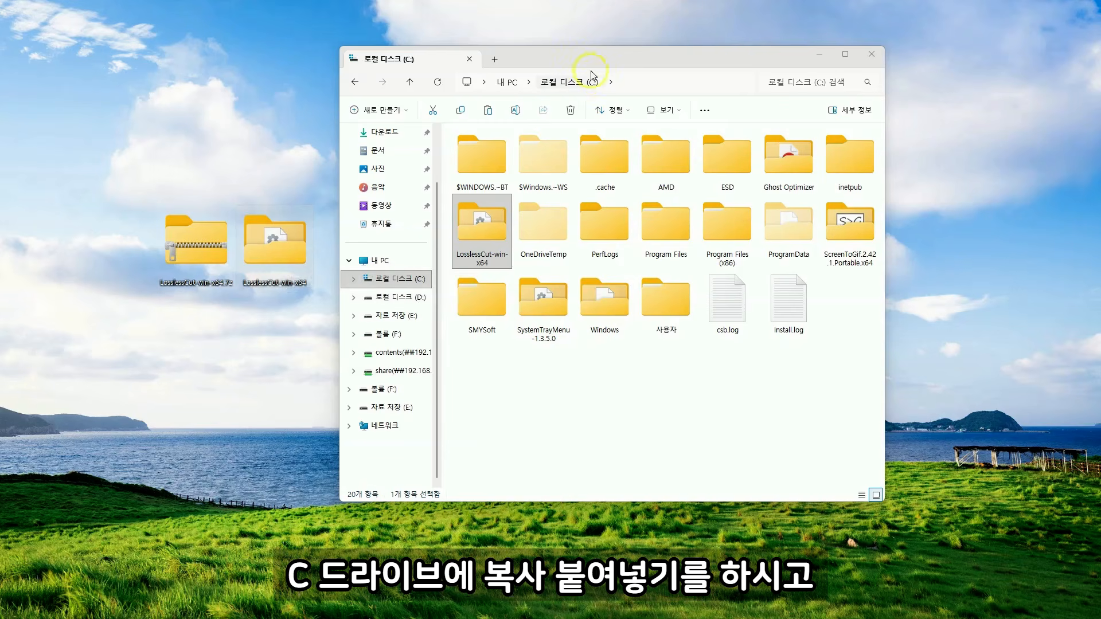
Launch LosslessCut.exe from the LosslessCut-win-x64 folder on drive C and allow it to run despite the SmartScreen block
click(483, 250)
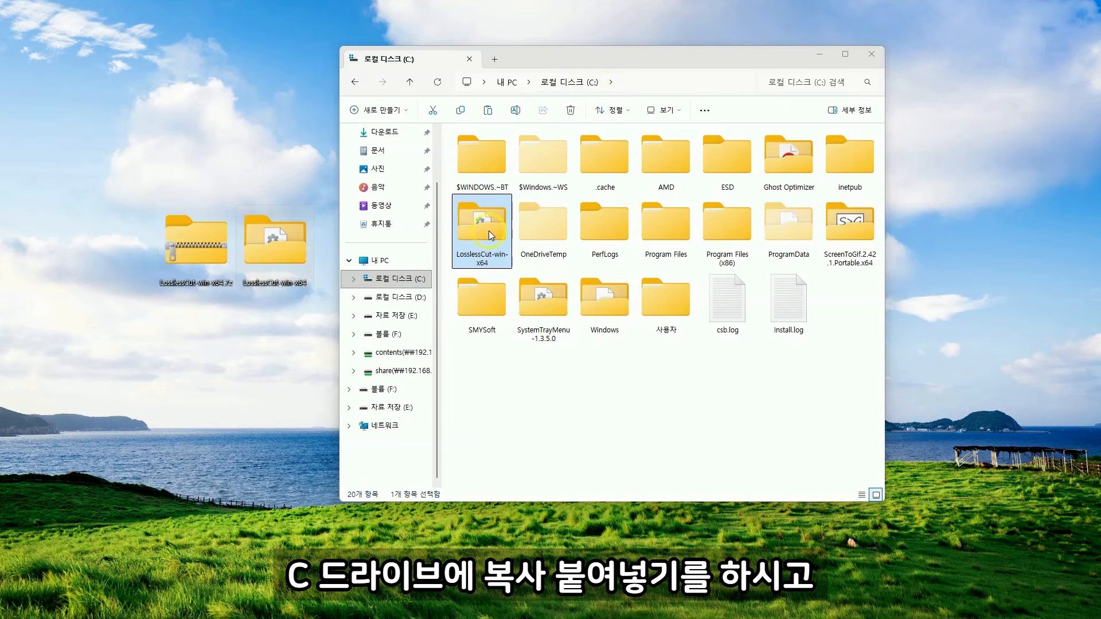
double_click(487, 230)
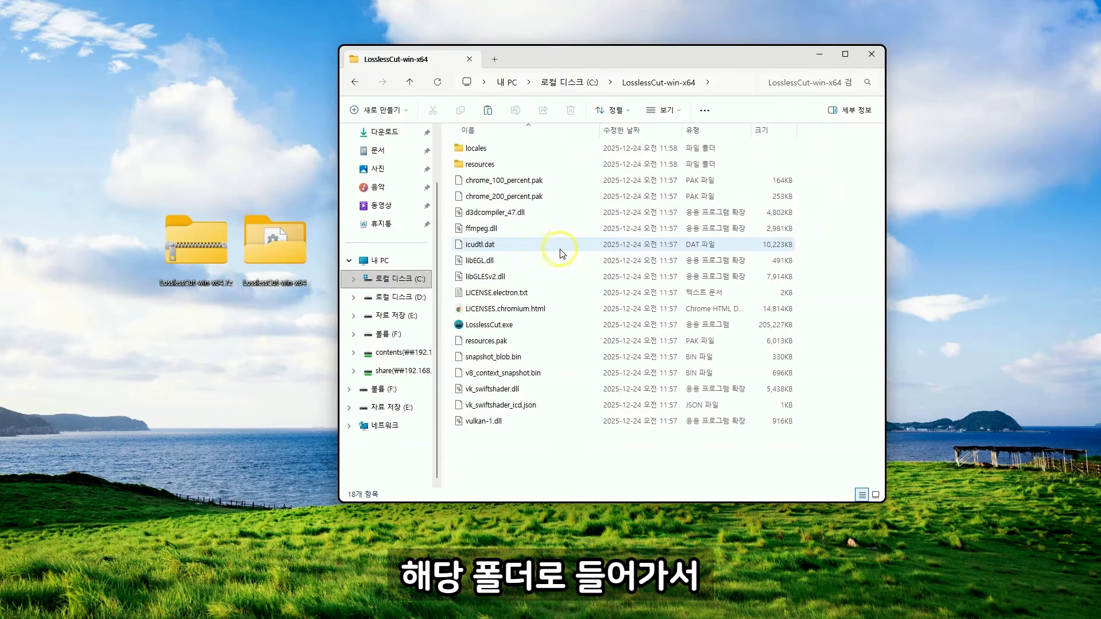
double_click(496, 327)
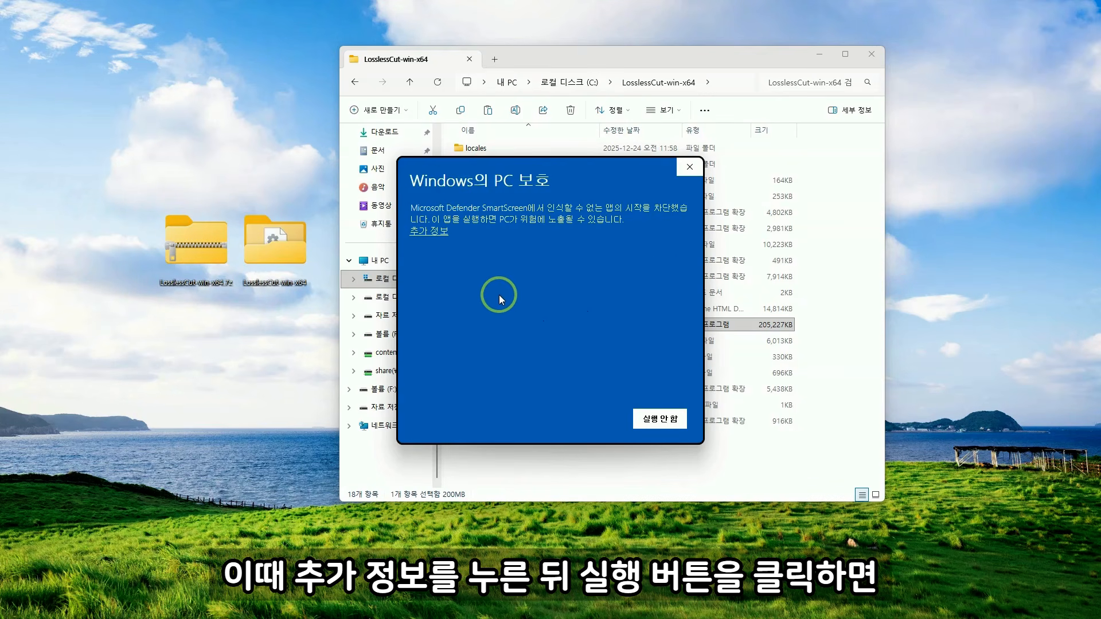
click(430, 231)
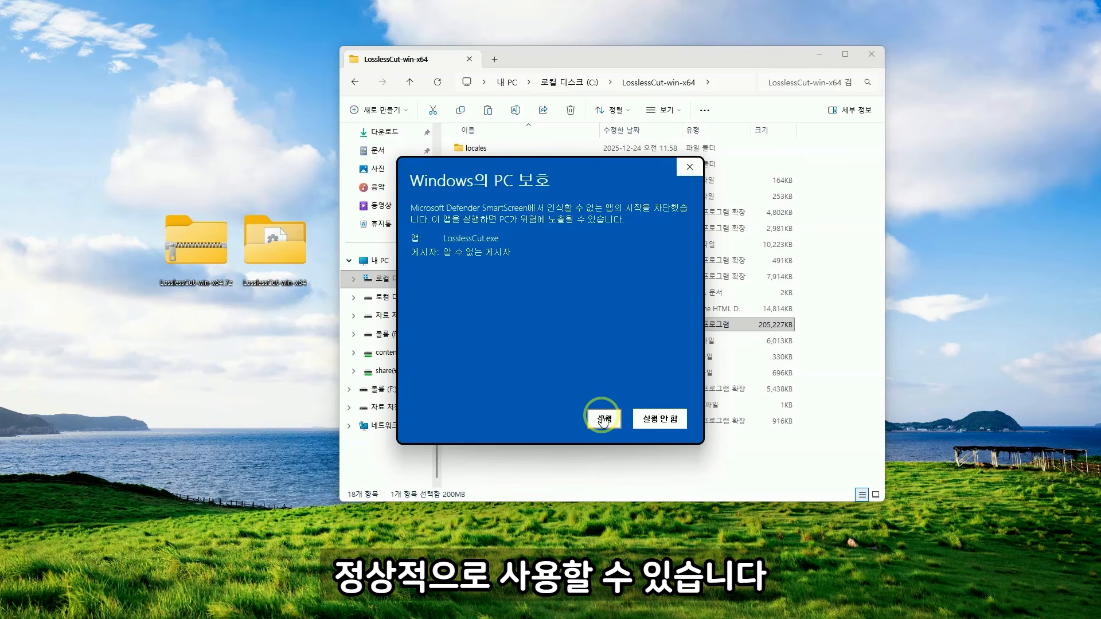
click(603, 420)
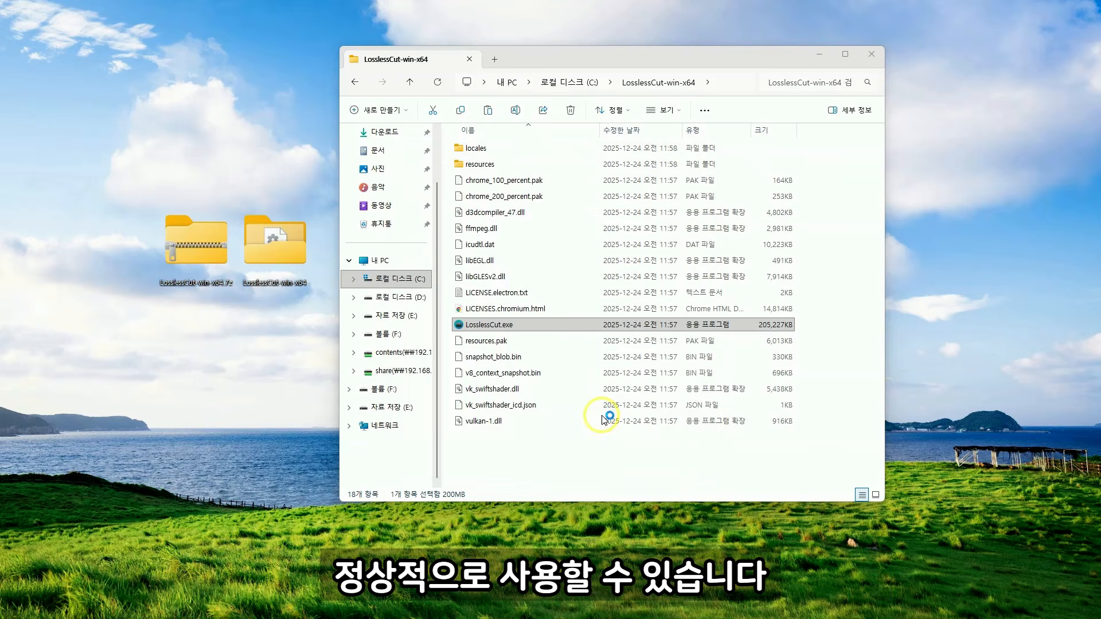
Select all recordings in the 1.분할 원본 folder and load them into LosslessCut as a batch
click(479, 272)
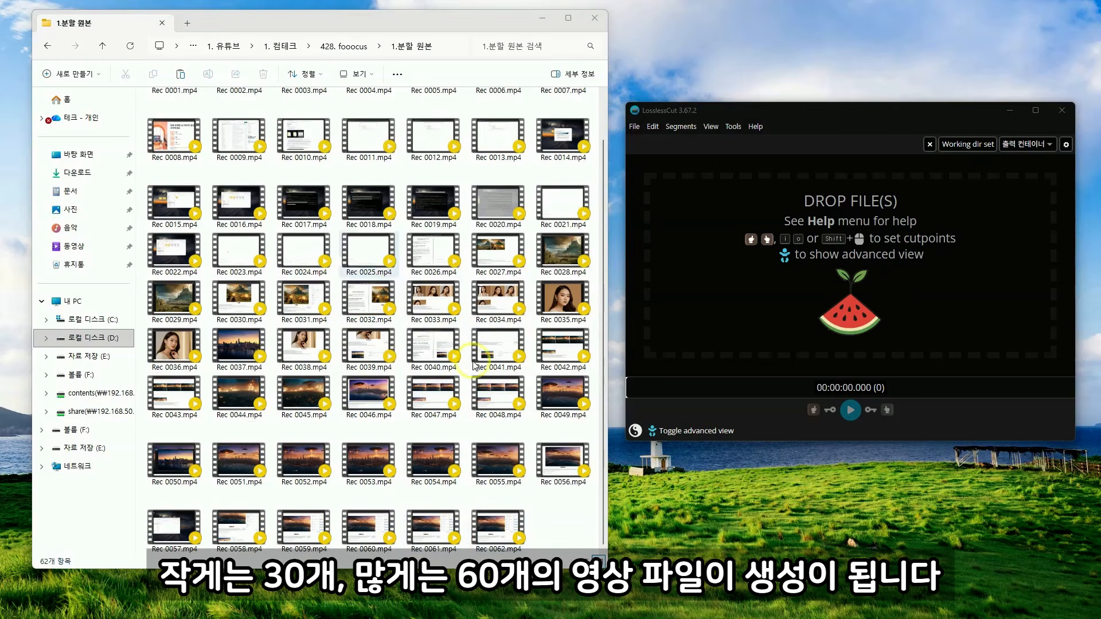
scroll(410, 353, up, 1)
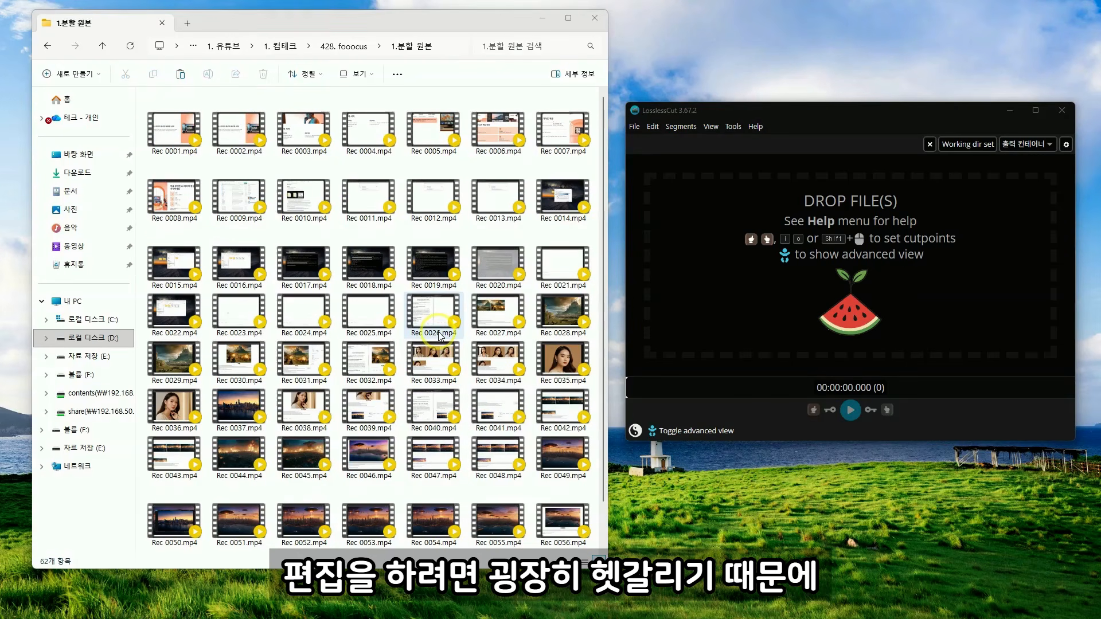
scroll(440, 338, down, 1)
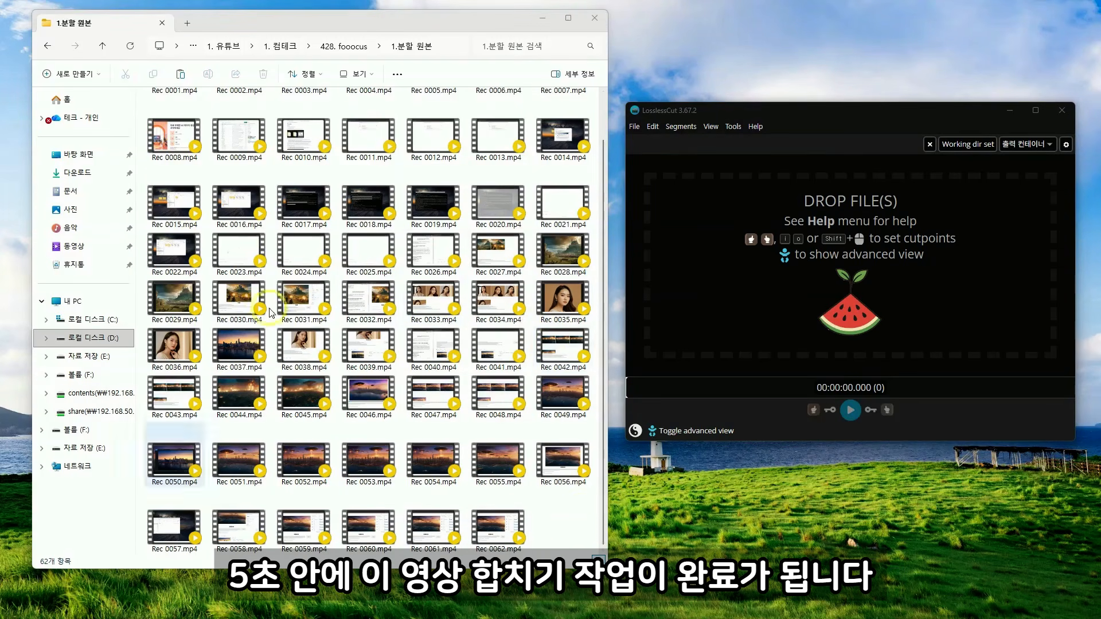
click(59, 296)
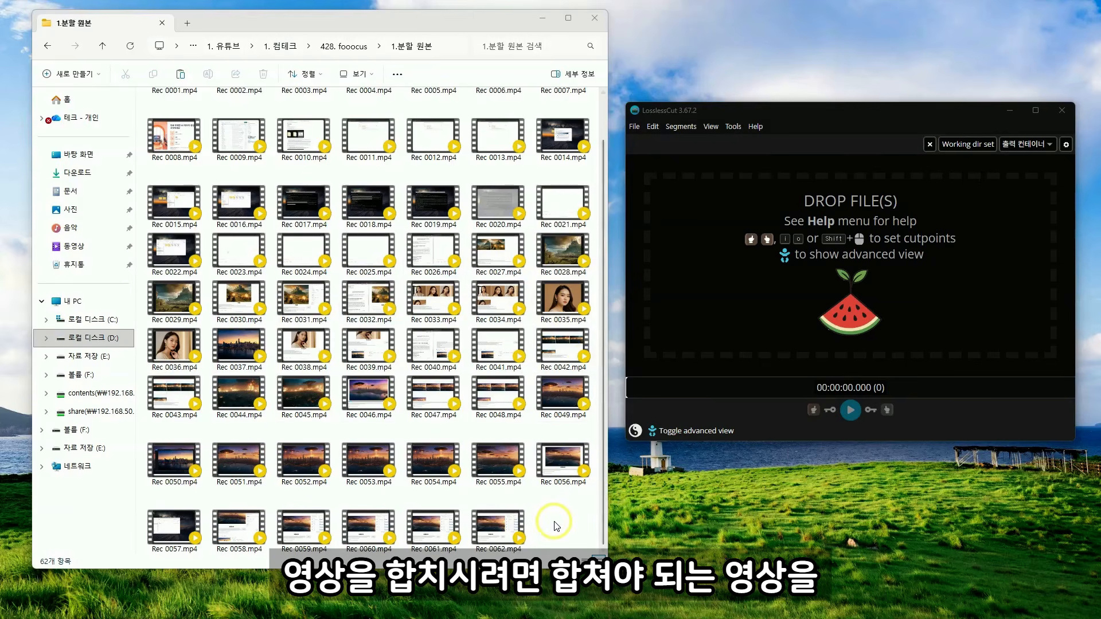
click(570, 523)
key(ctrl+a)
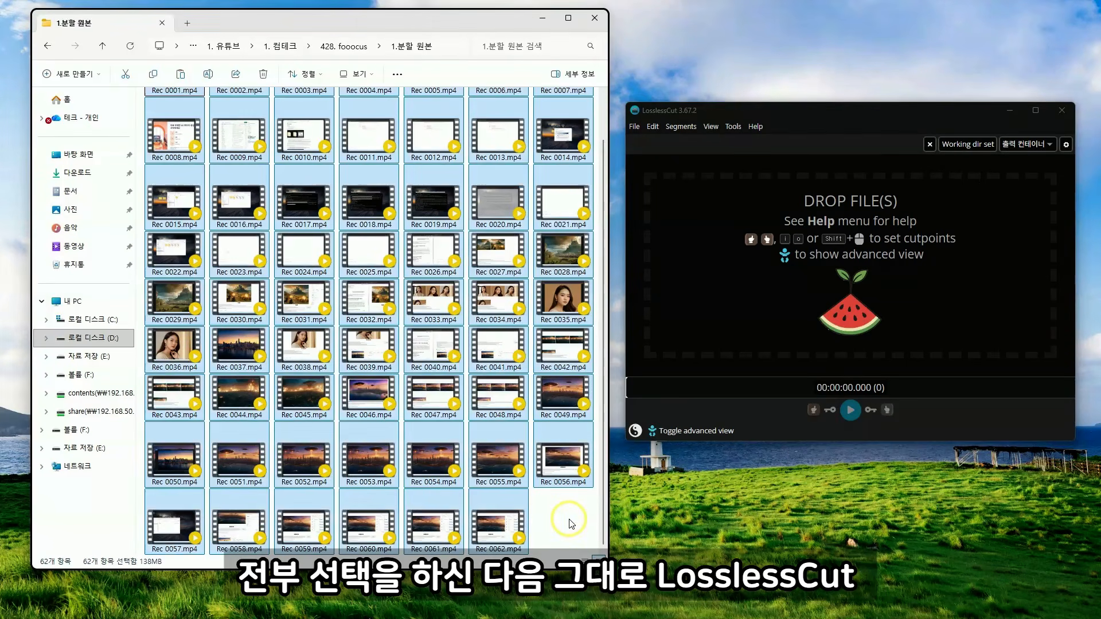
scroll(174, 133, up, 1)
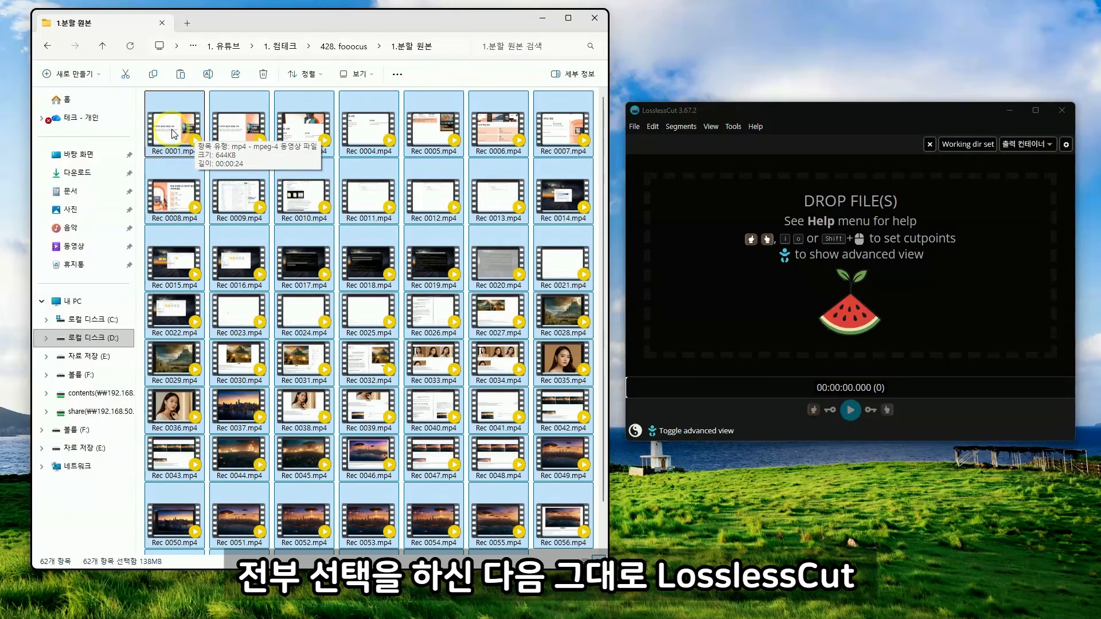
drag(174, 133, 755, 268)
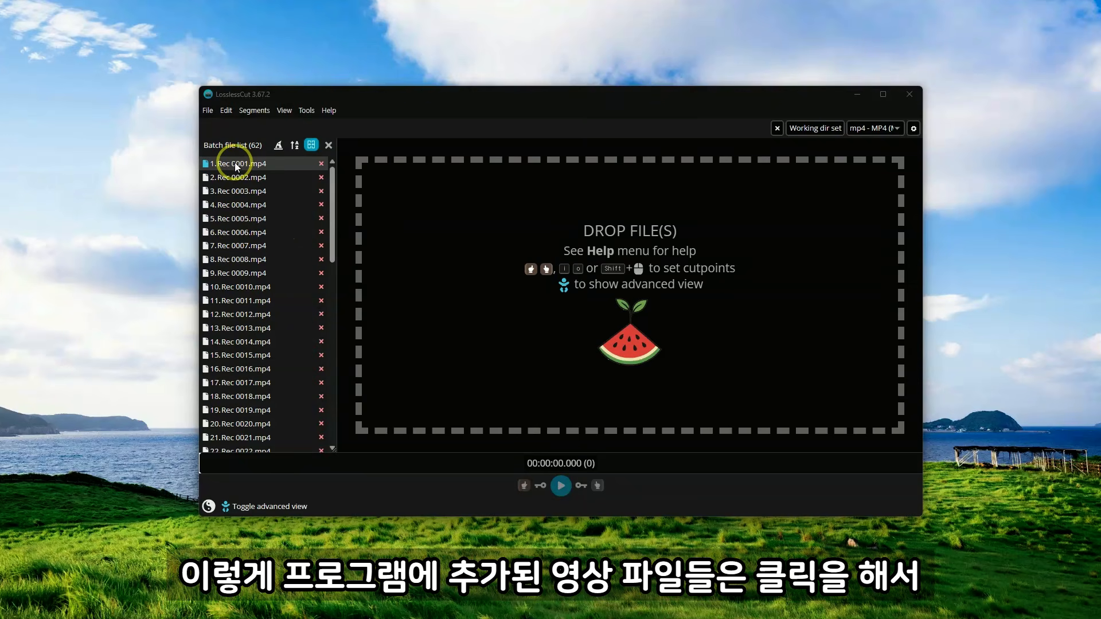
Merge all the batch files, starting with Rec 0001.mp4, into one MP4 file saved on the Desktop
mouse_move(235, 165)
mouse_down()
mouse_move(235, 331)
mouse_move(246, 165)
mouse_up()
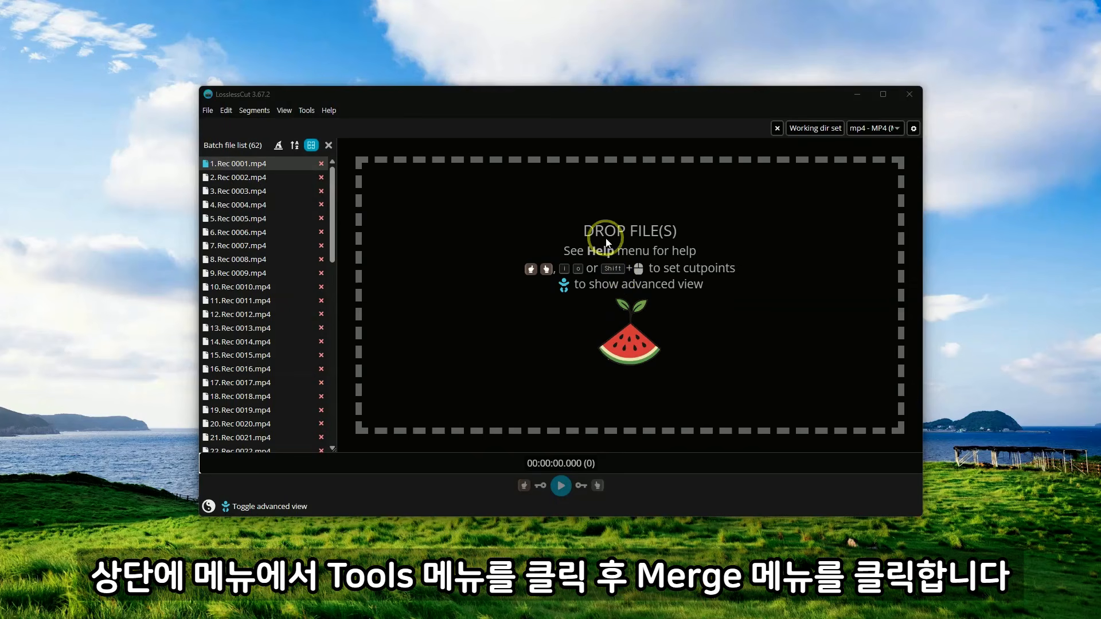
click(307, 110)
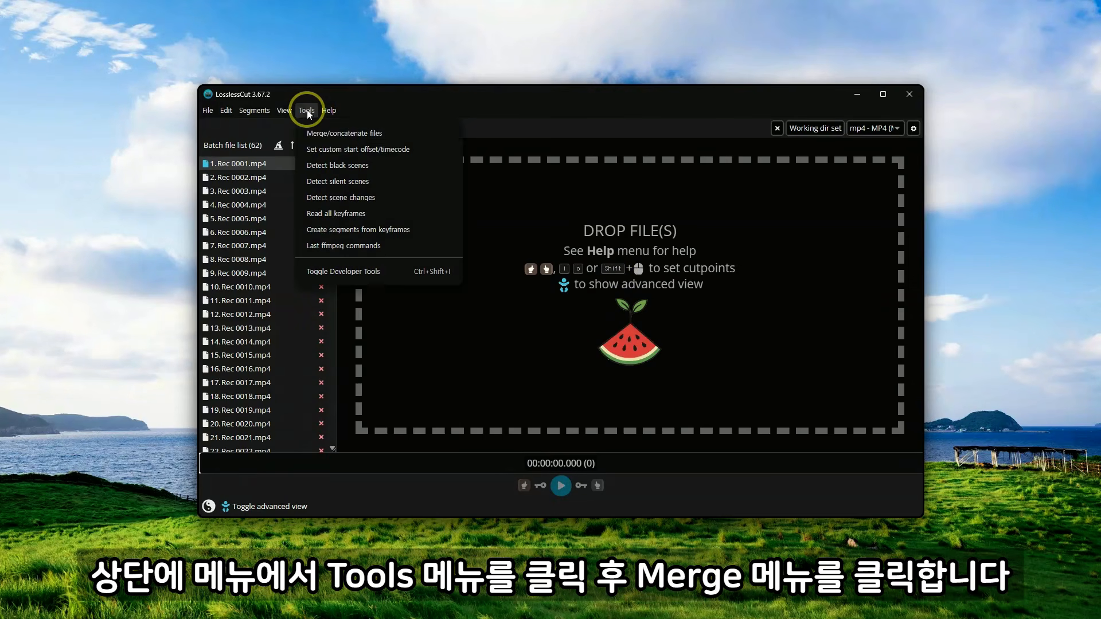
click(344, 133)
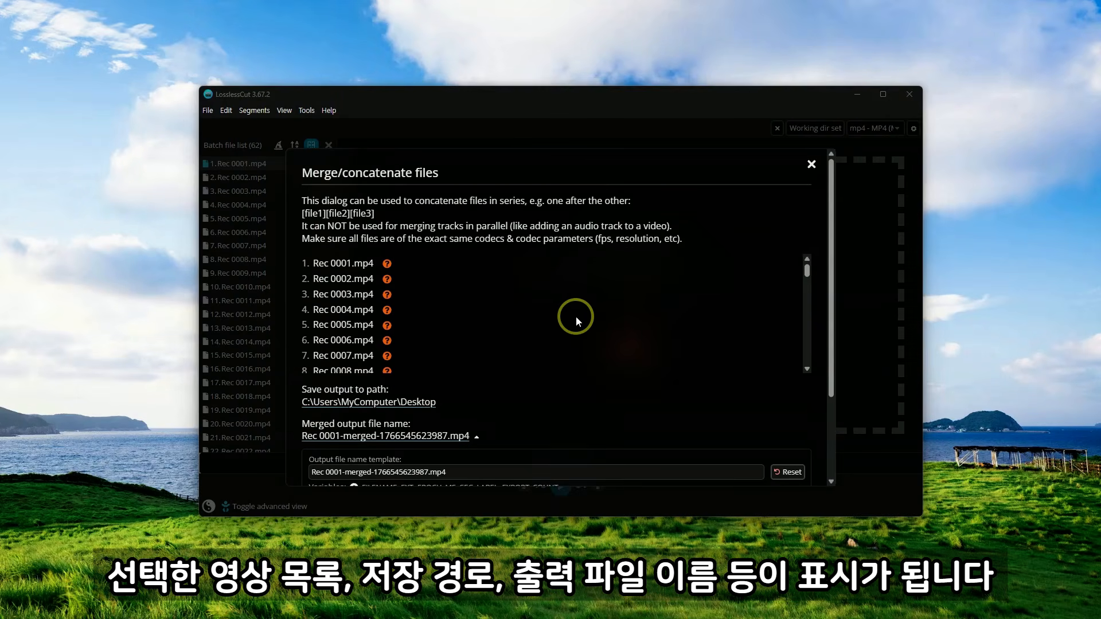
scroll(501, 314, down, 3)
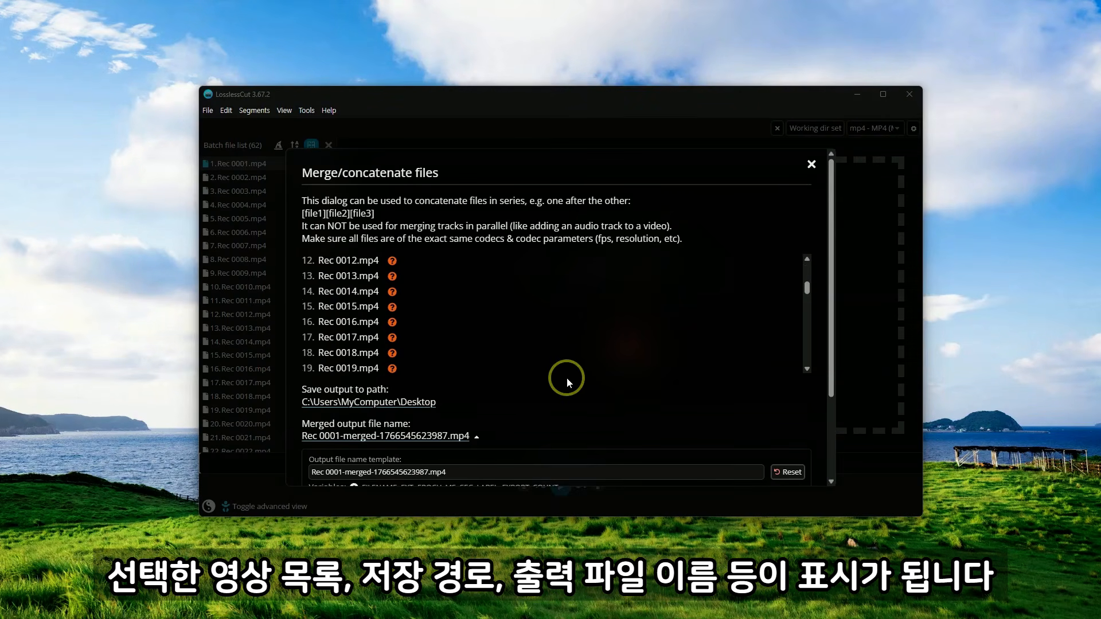
scroll(566, 376, down, 2)
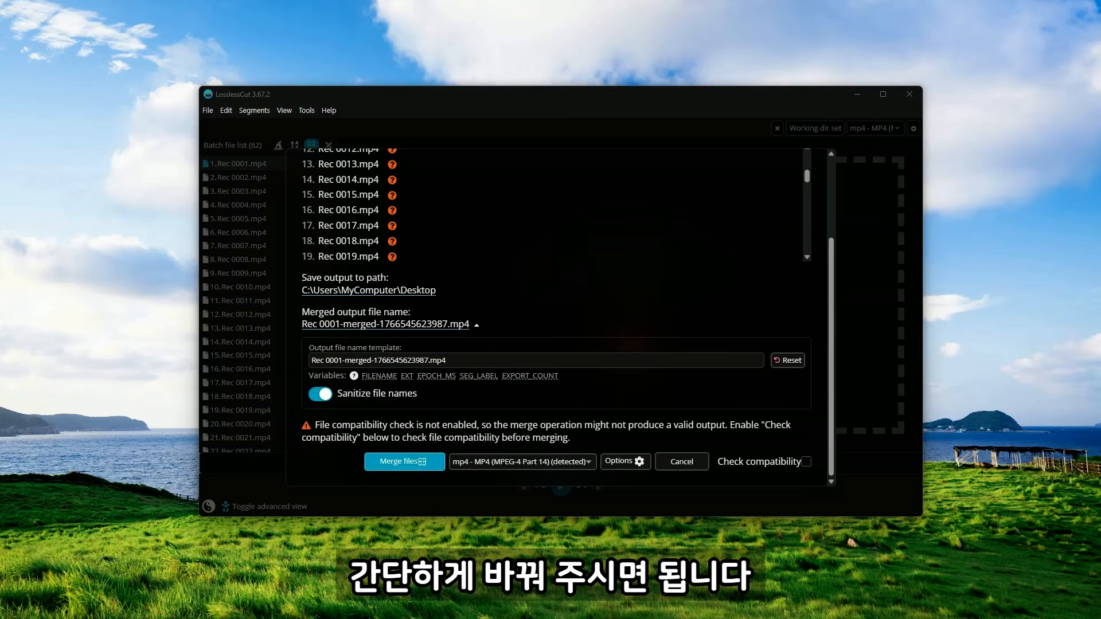
click(396, 466)
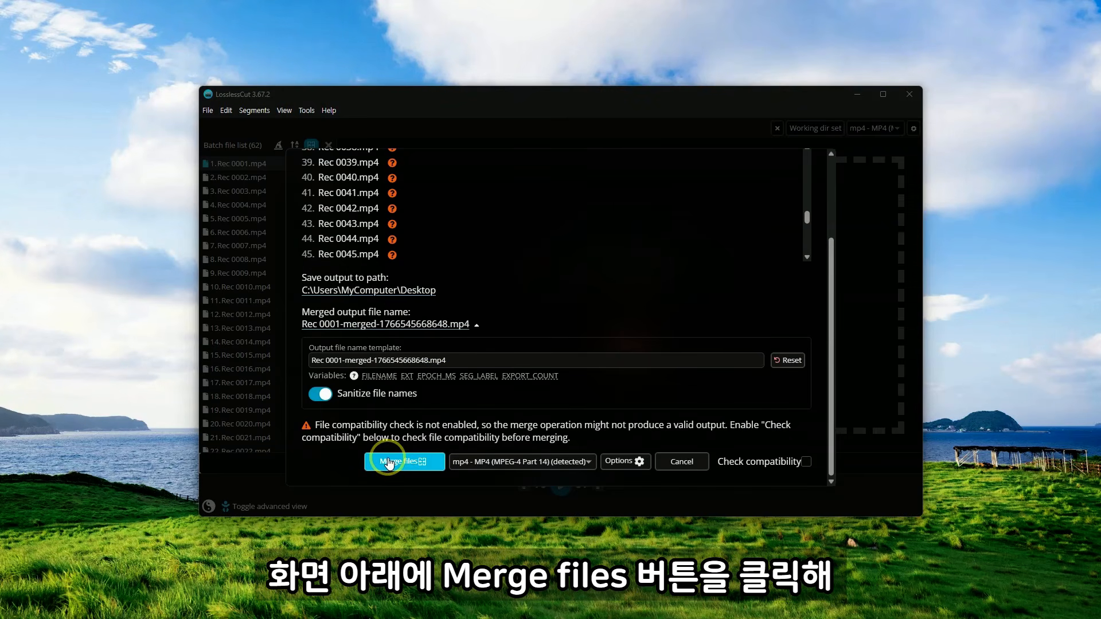
click(389, 462)
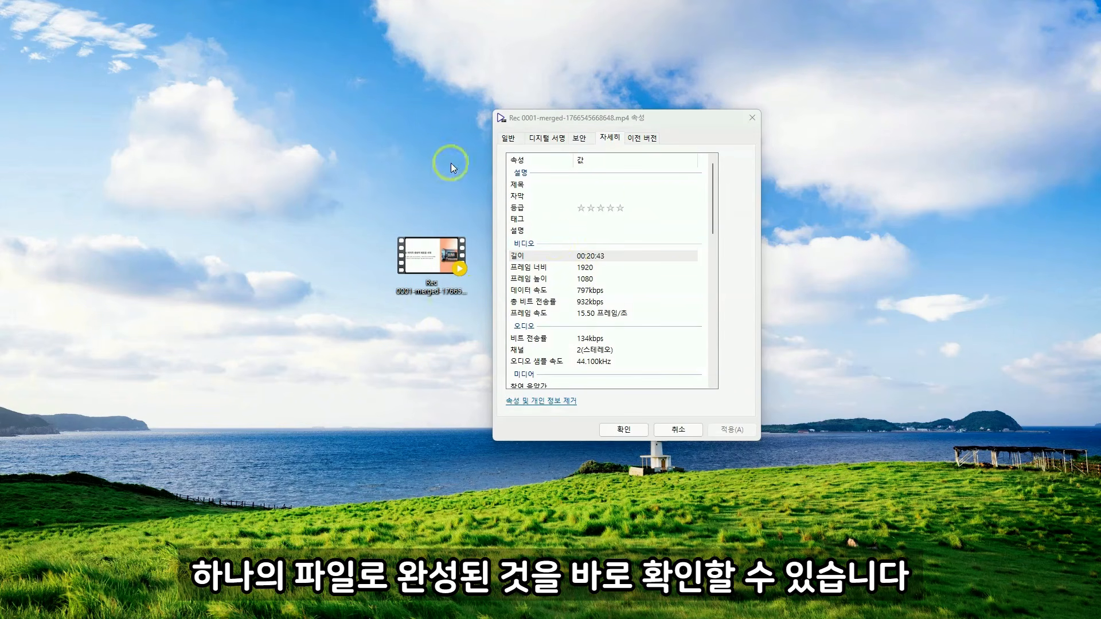
Close the merged file's properties, play the merged video from the desktop to check it, and close the player
key(Escape)
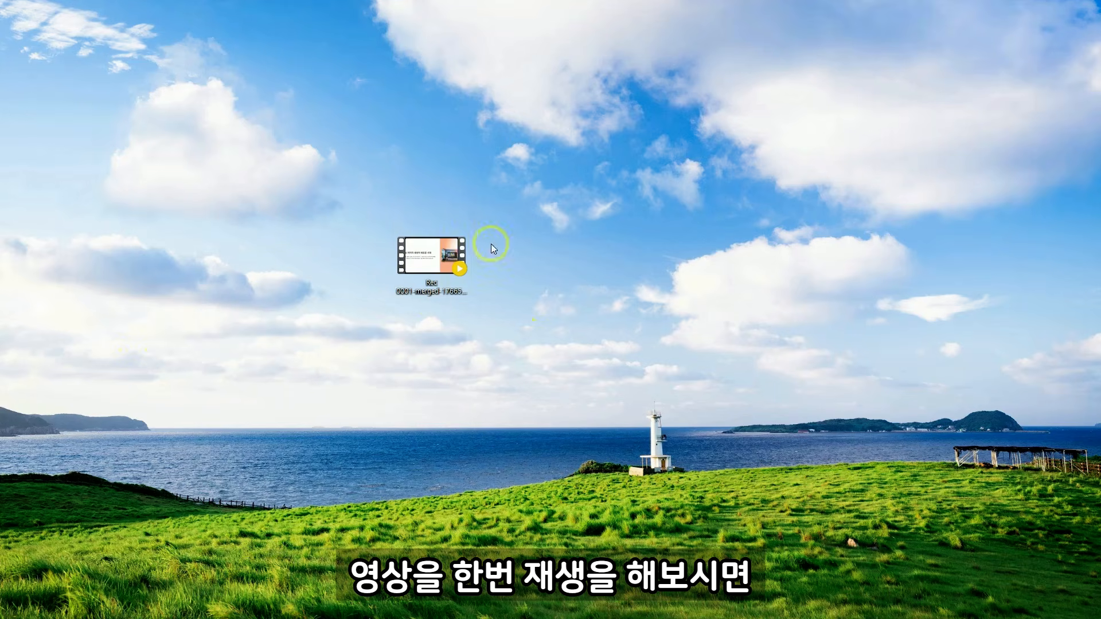
double_click(438, 260)
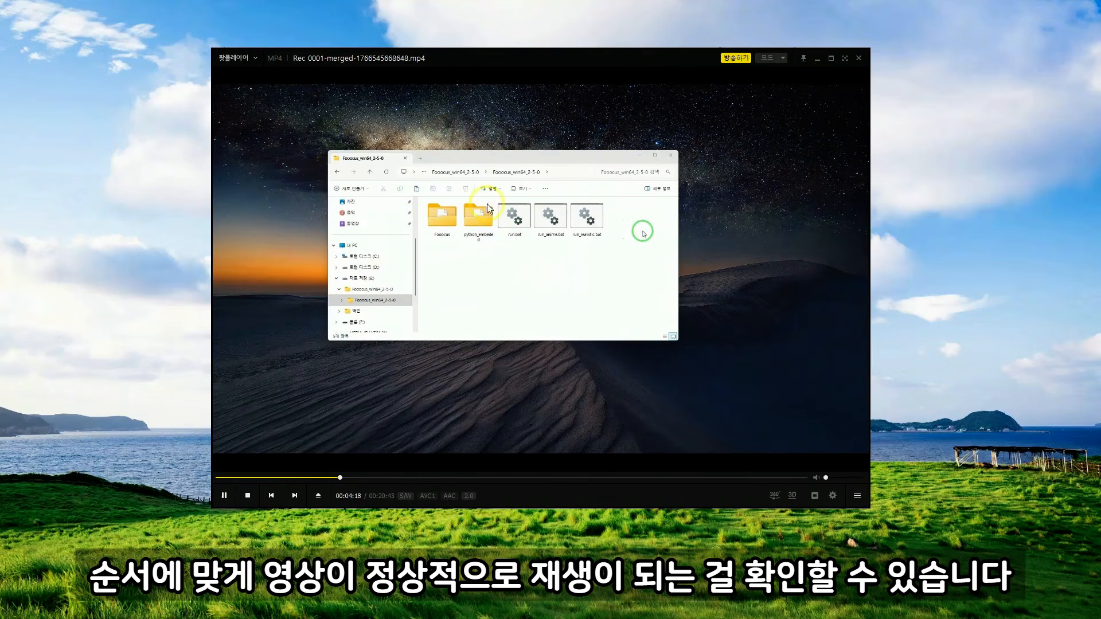
key(alt+F4)
click(450, 270)
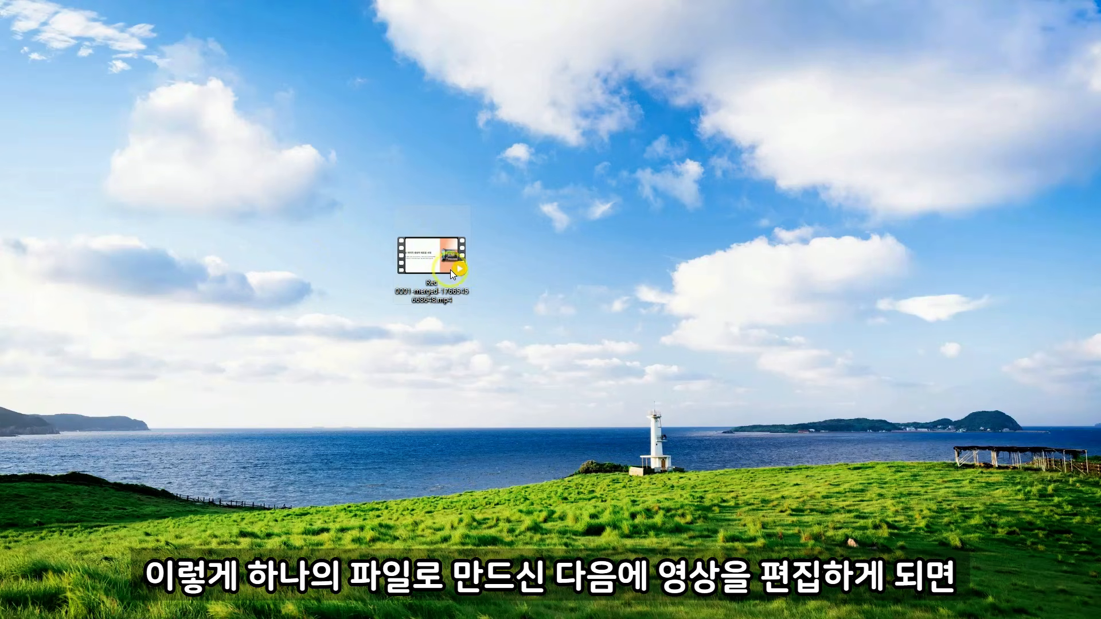
click(544, 263)
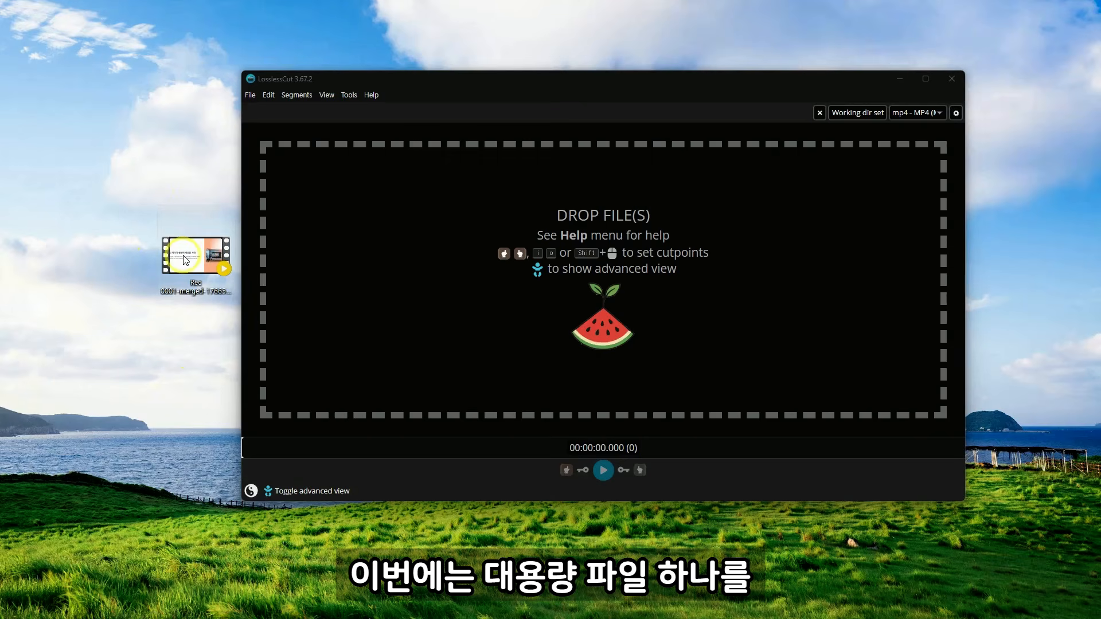
Load the merged MP4 file from the desktop into LosslessCut
click(185, 258)
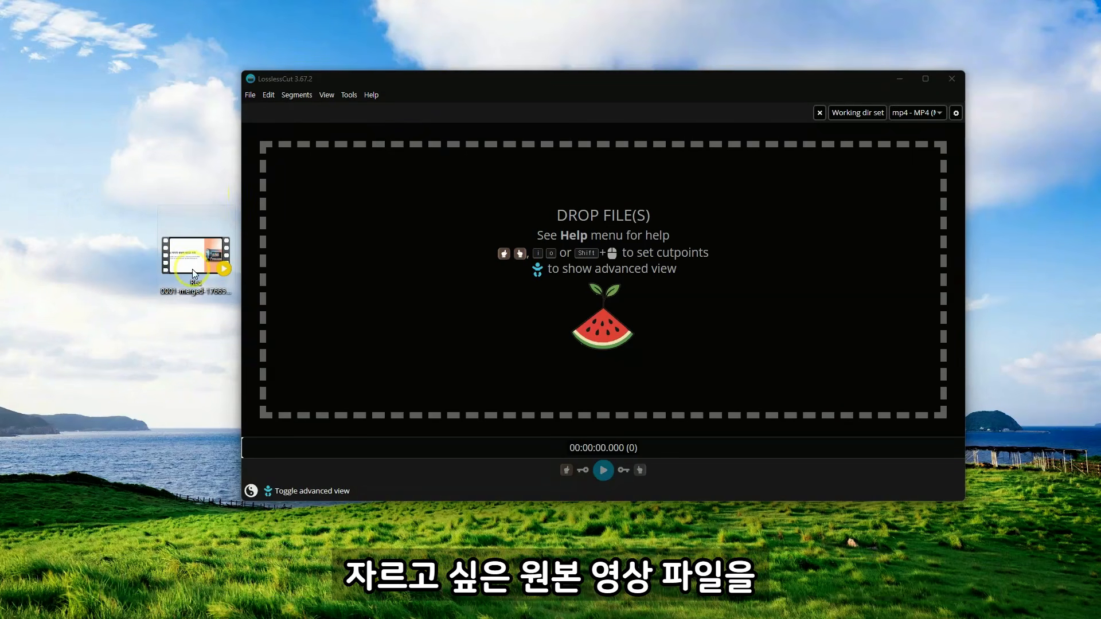
drag(193, 267, 484, 264)
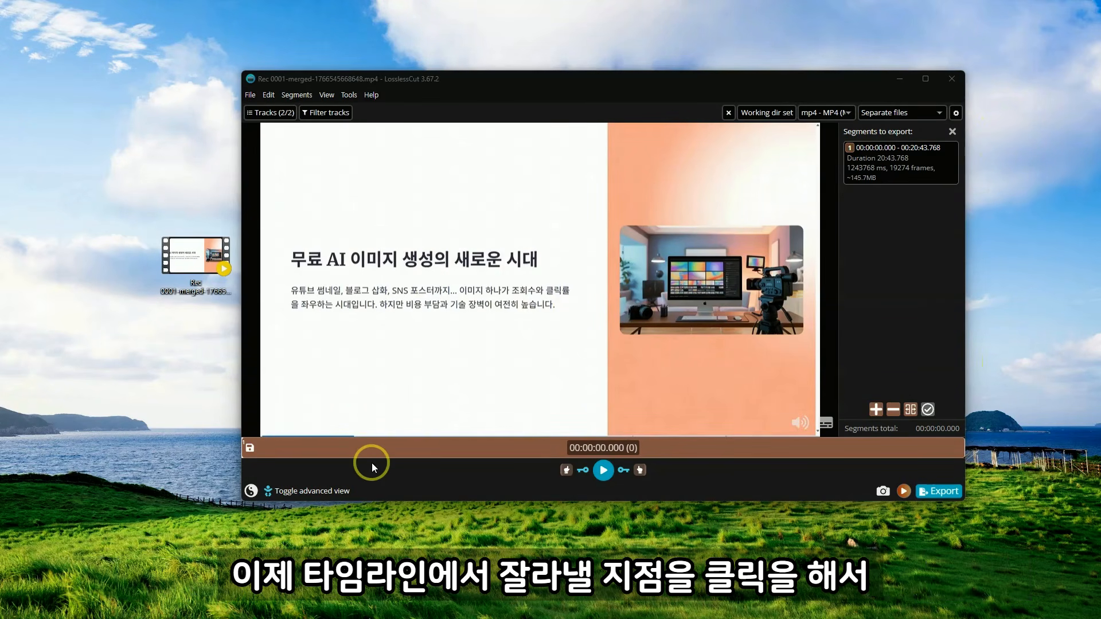
Split the merged video into seven segments, cutting the timeline at 00:06:12.539, 00:08:13.762 and further chosen points
click(459, 448)
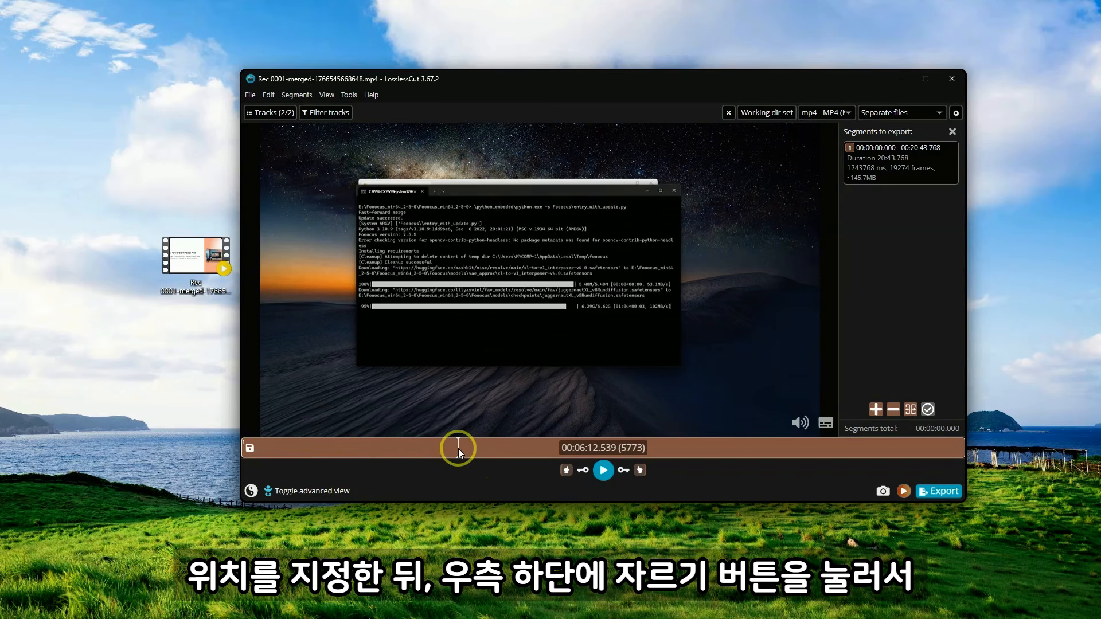
click(912, 412)
click(528, 446)
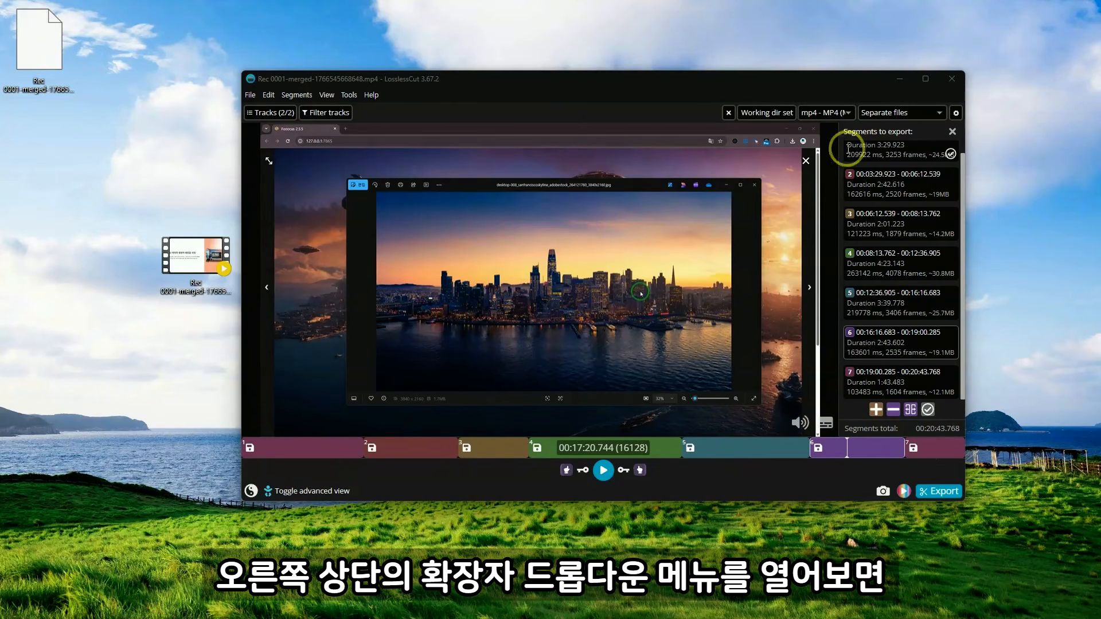
Look through the available output container formats and keep MP4 as the export format
click(825, 112)
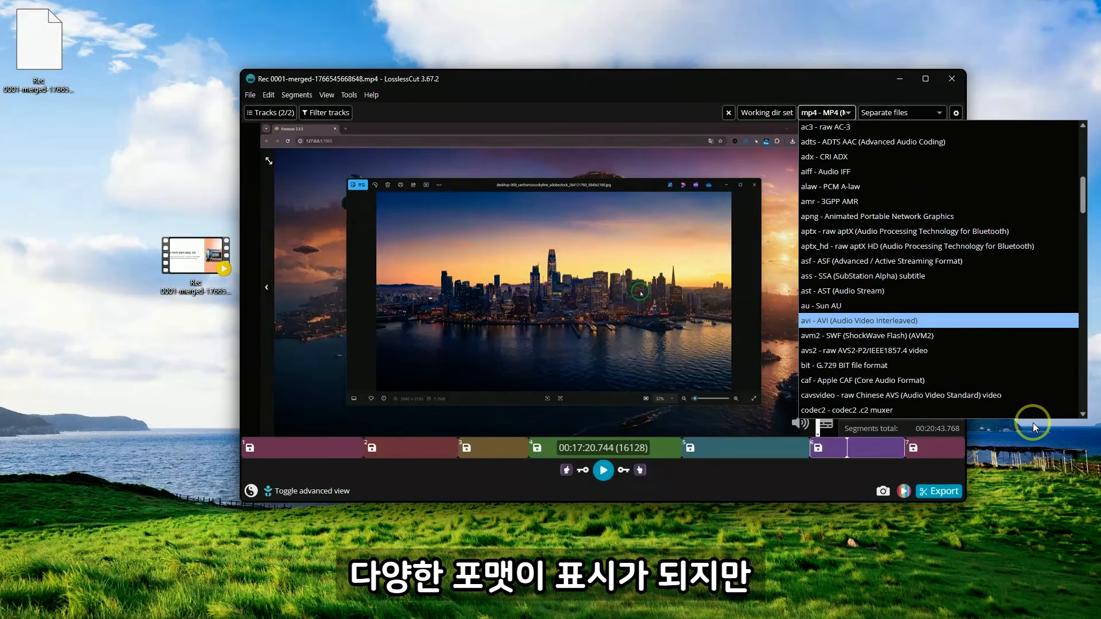
scroll(1037, 379, down, 1)
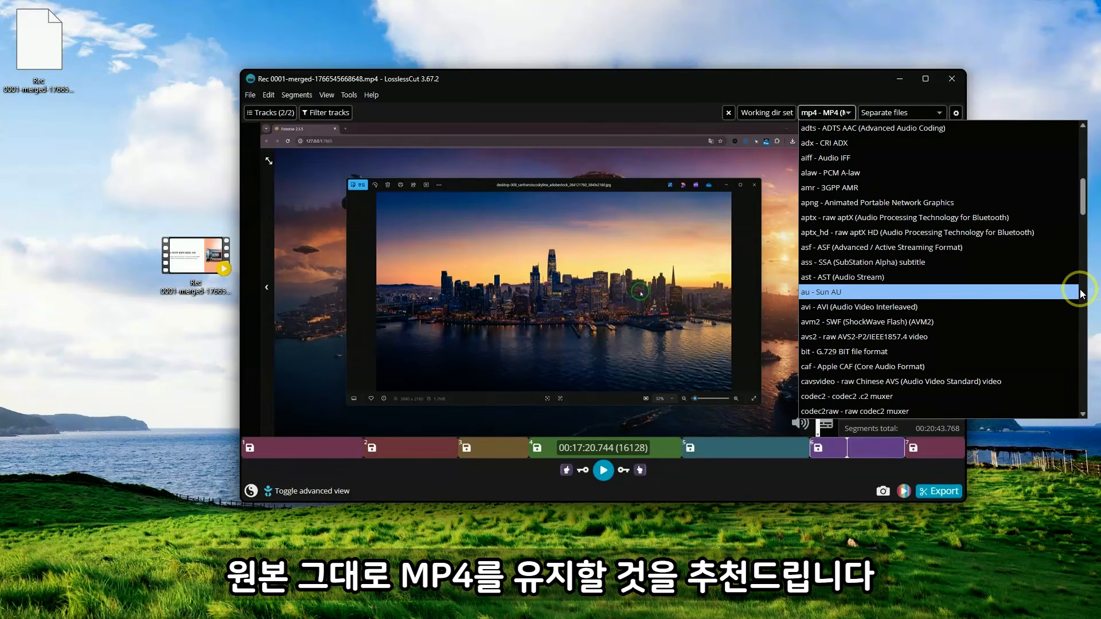
scroll(1038, 132, up, 8)
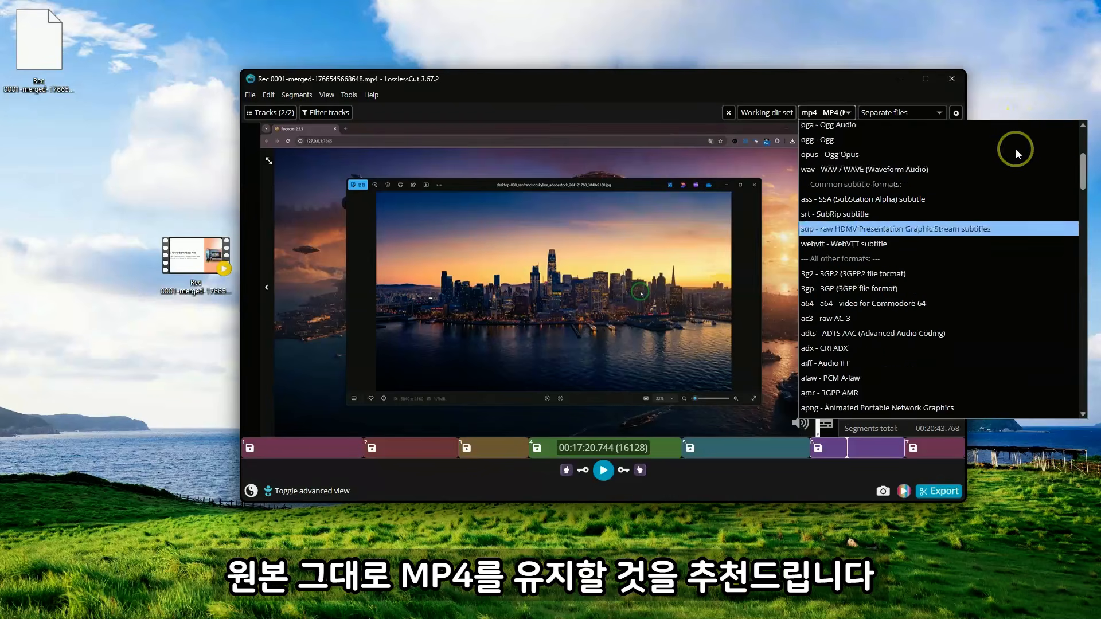
click(863, 143)
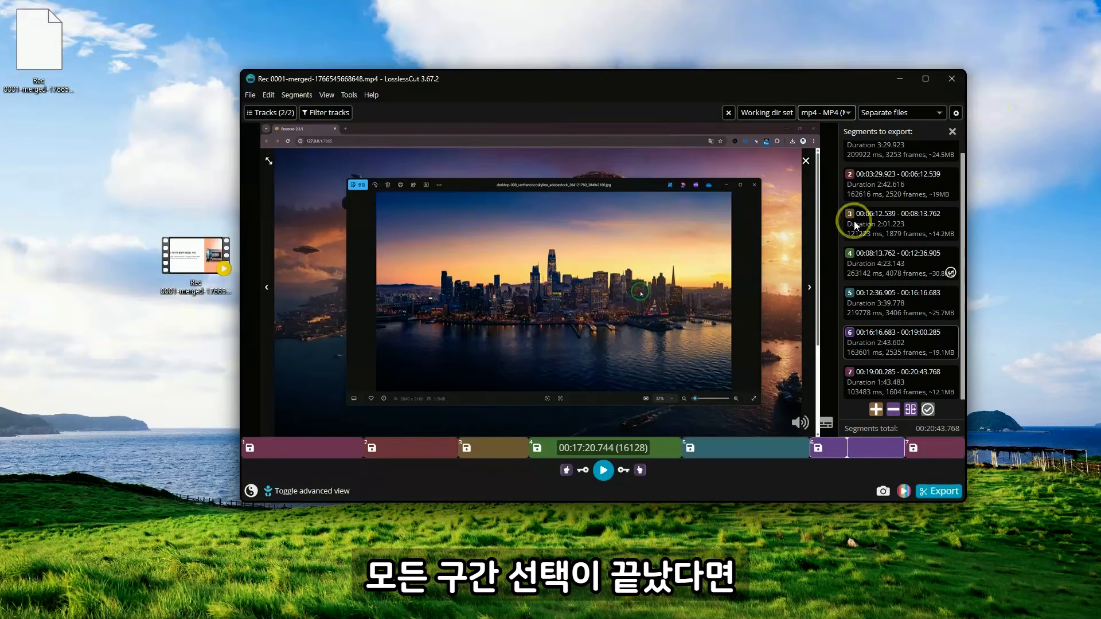
Export the seven segments to the Desktop as separate MP4 files with the default options, and locate the original merged video beside them
click(944, 491)
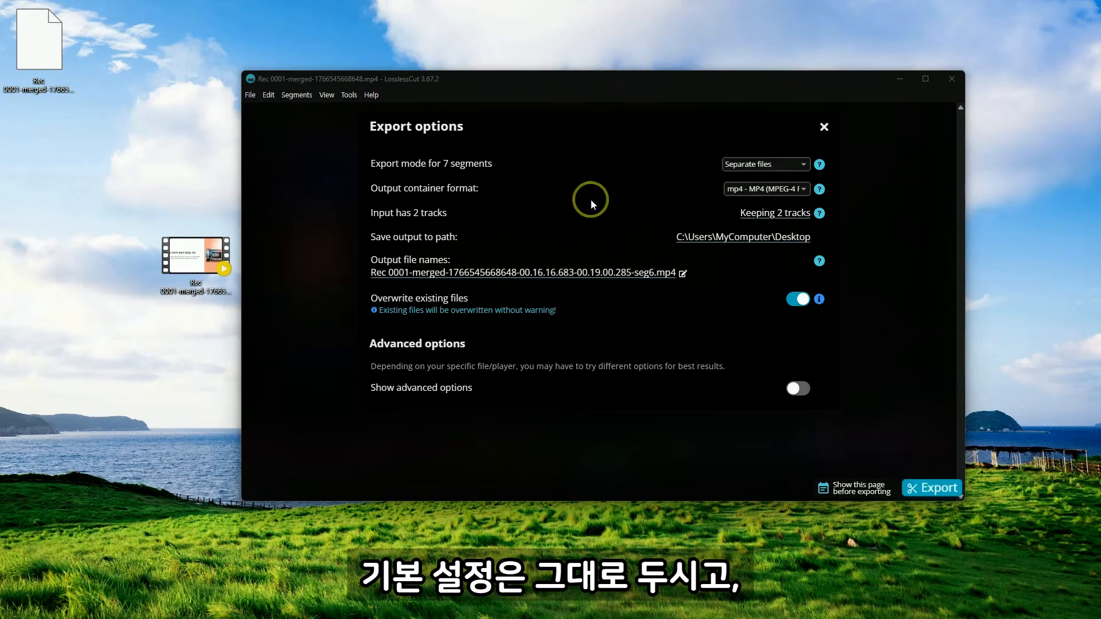
click(955, 498)
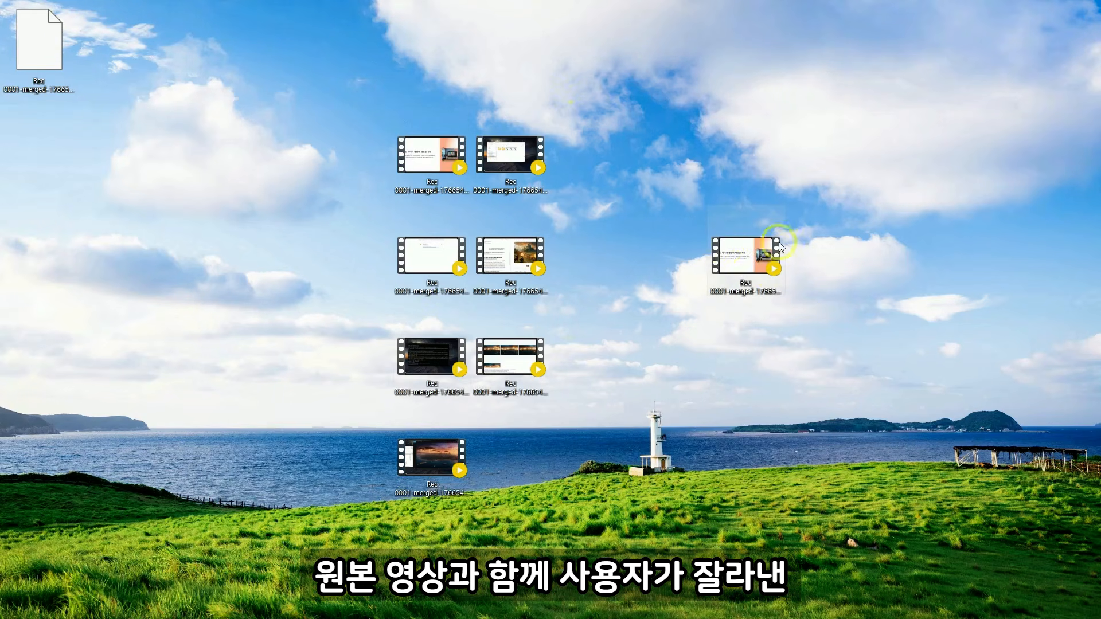
click(731, 265)
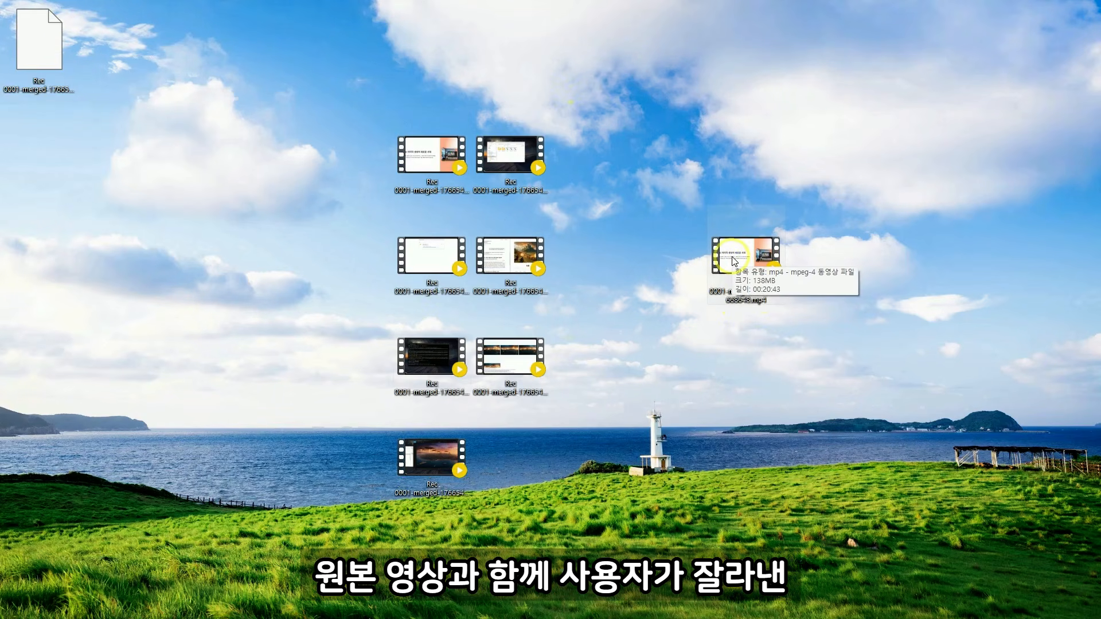